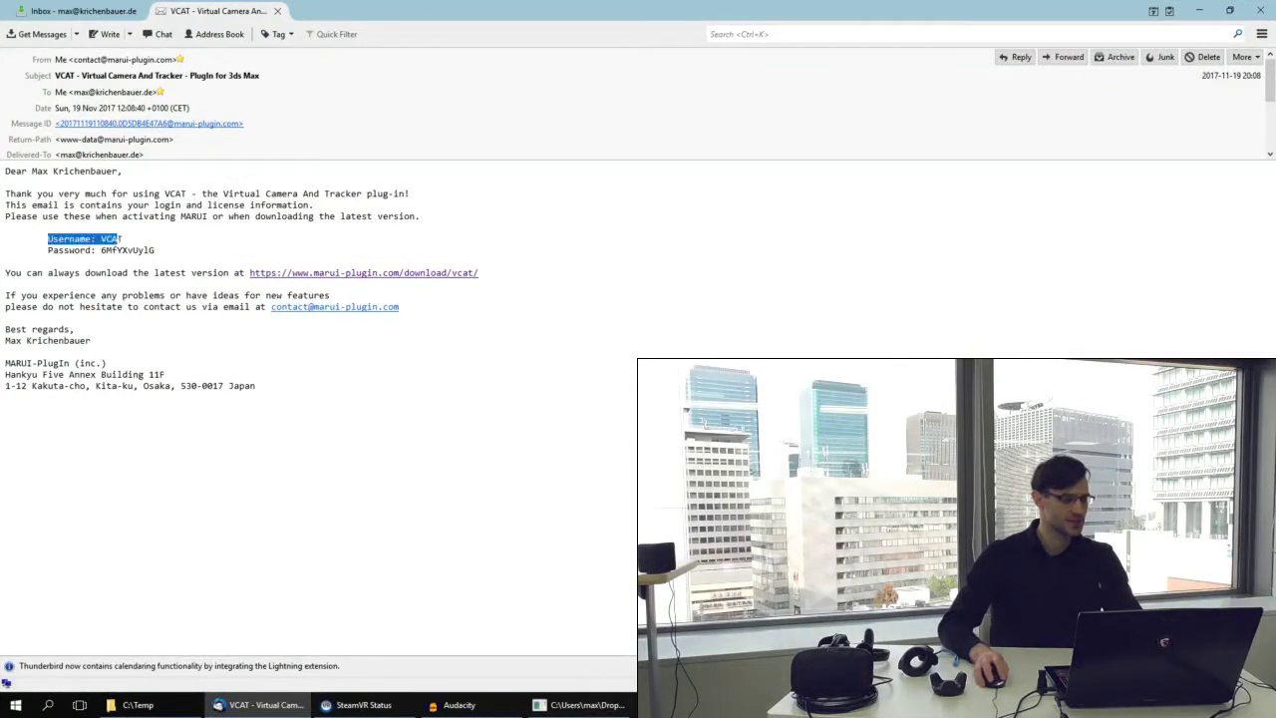
Step: Find the VCAT login details in the license e-mail, follow its marui-plugin.com download link and request the VCAT download
drag(112, 239, 154, 250)
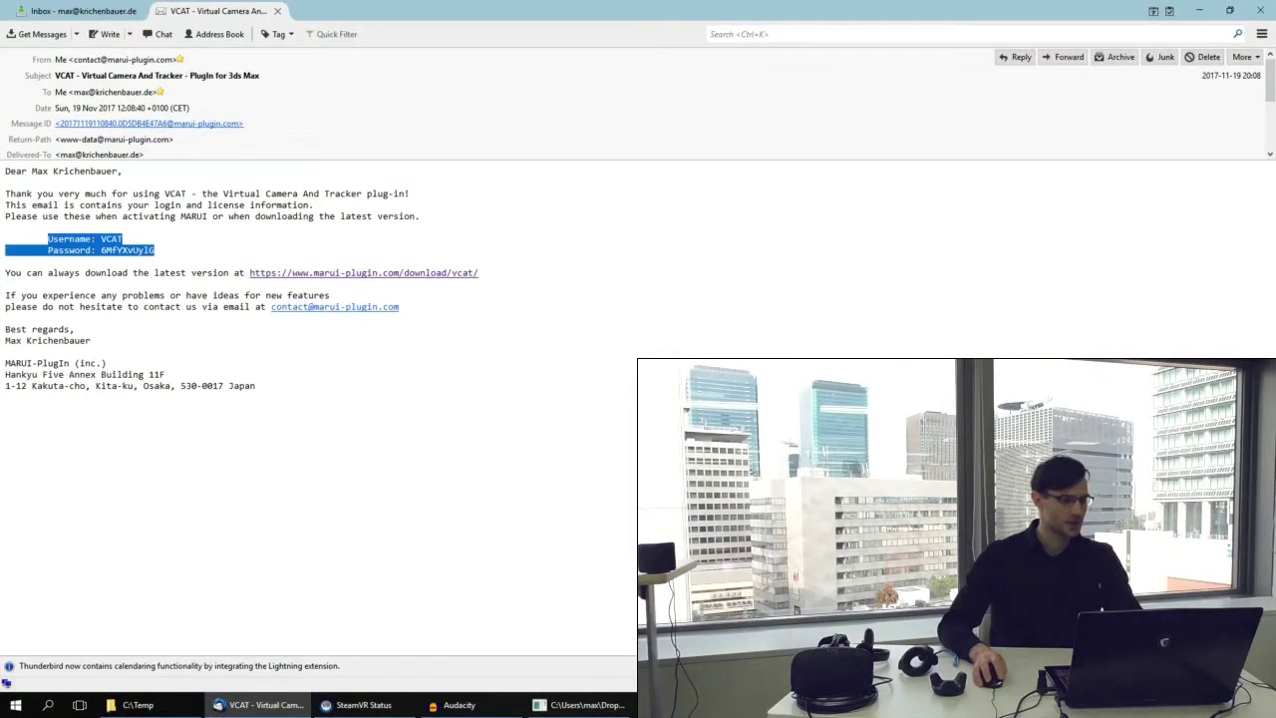
click(155, 250)
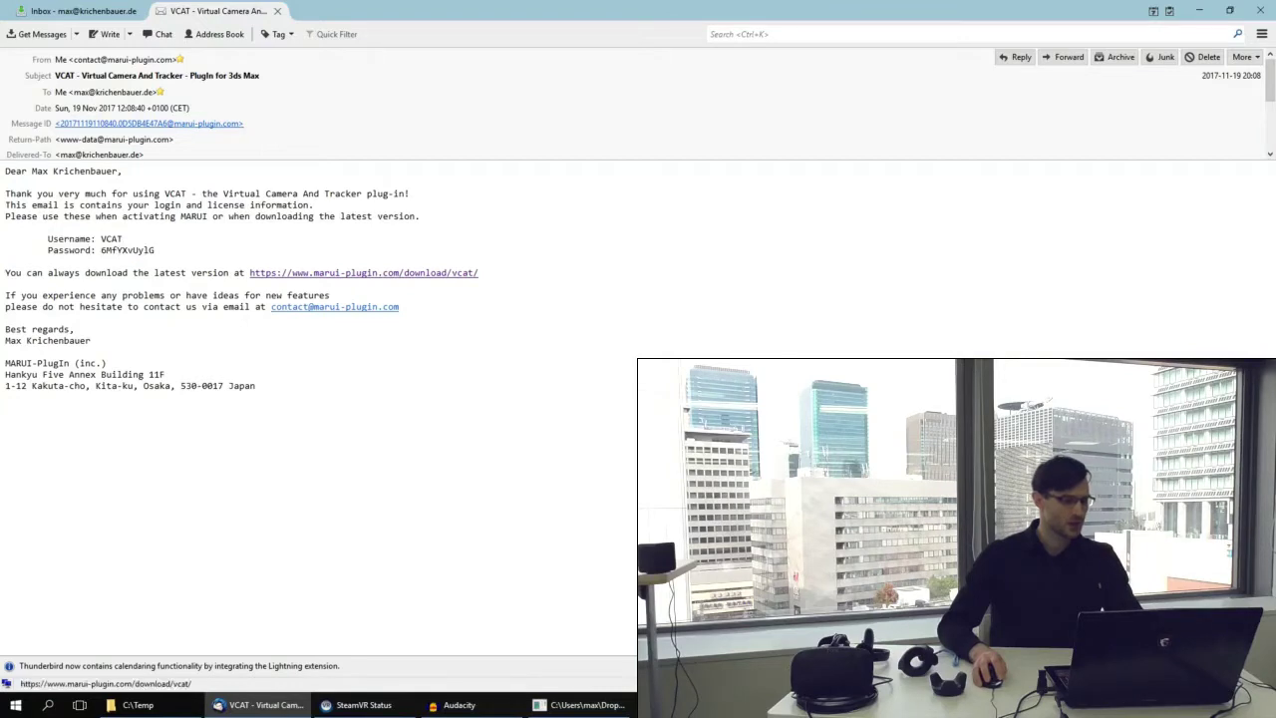
click(364, 272)
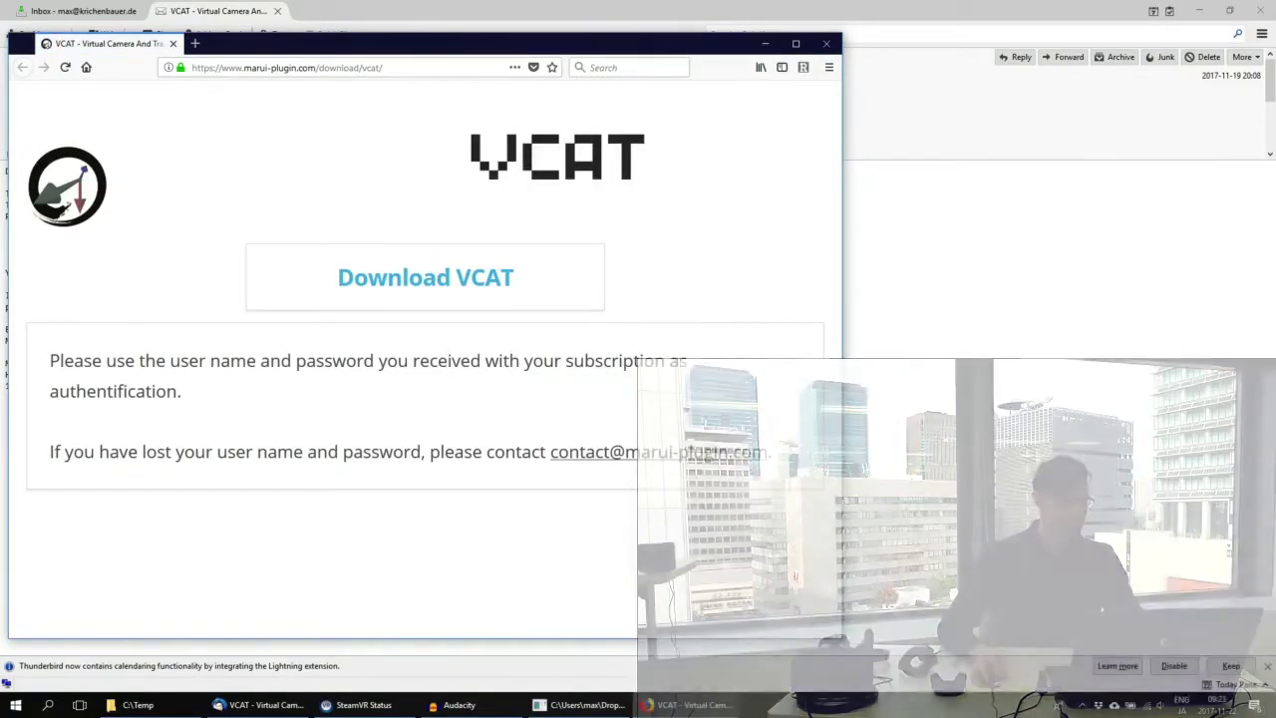
click(426, 277)
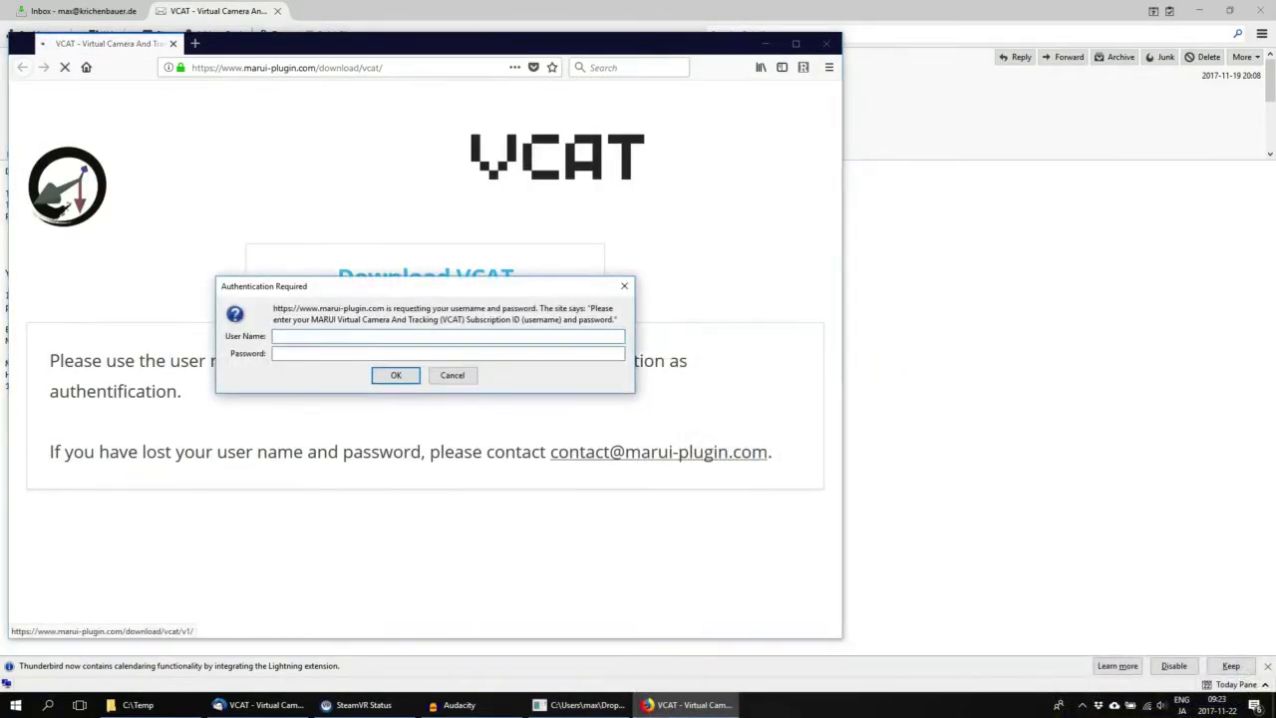
Step: Sign in to the download site with the user name and password copied from the license e-mail
key(alt+Tab)
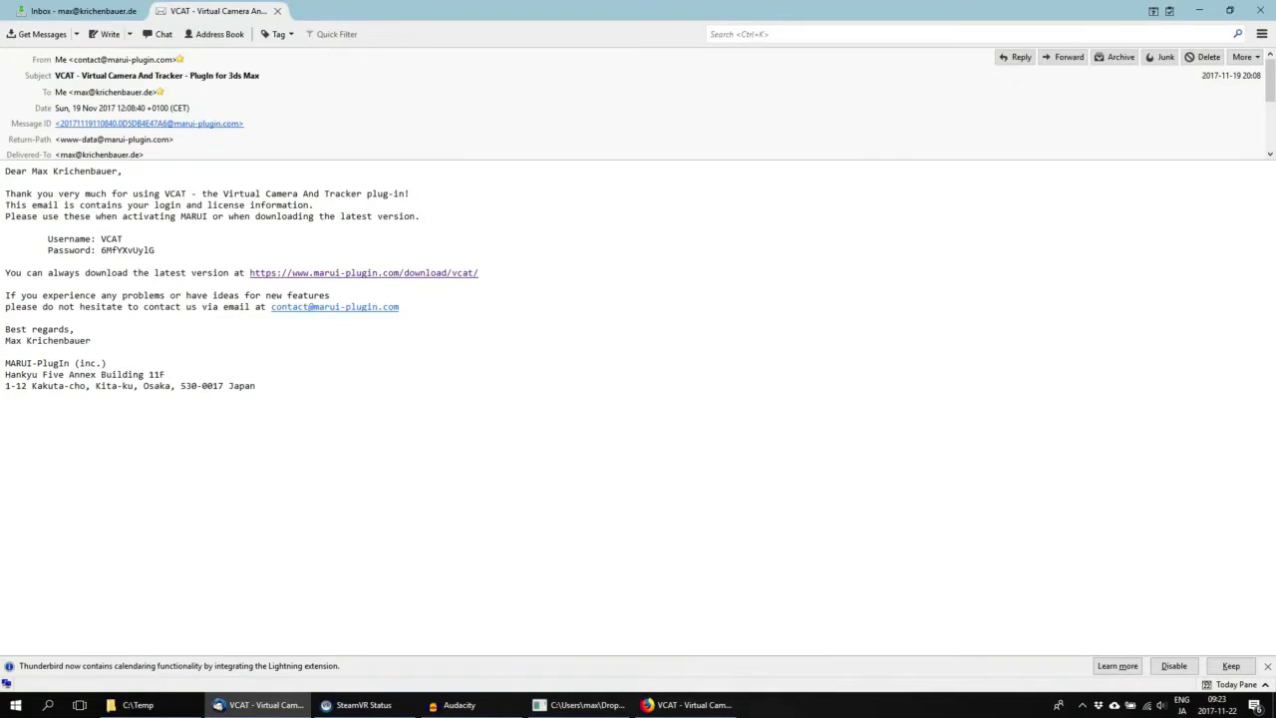
drag(154, 250, 101, 250)
click(686, 705)
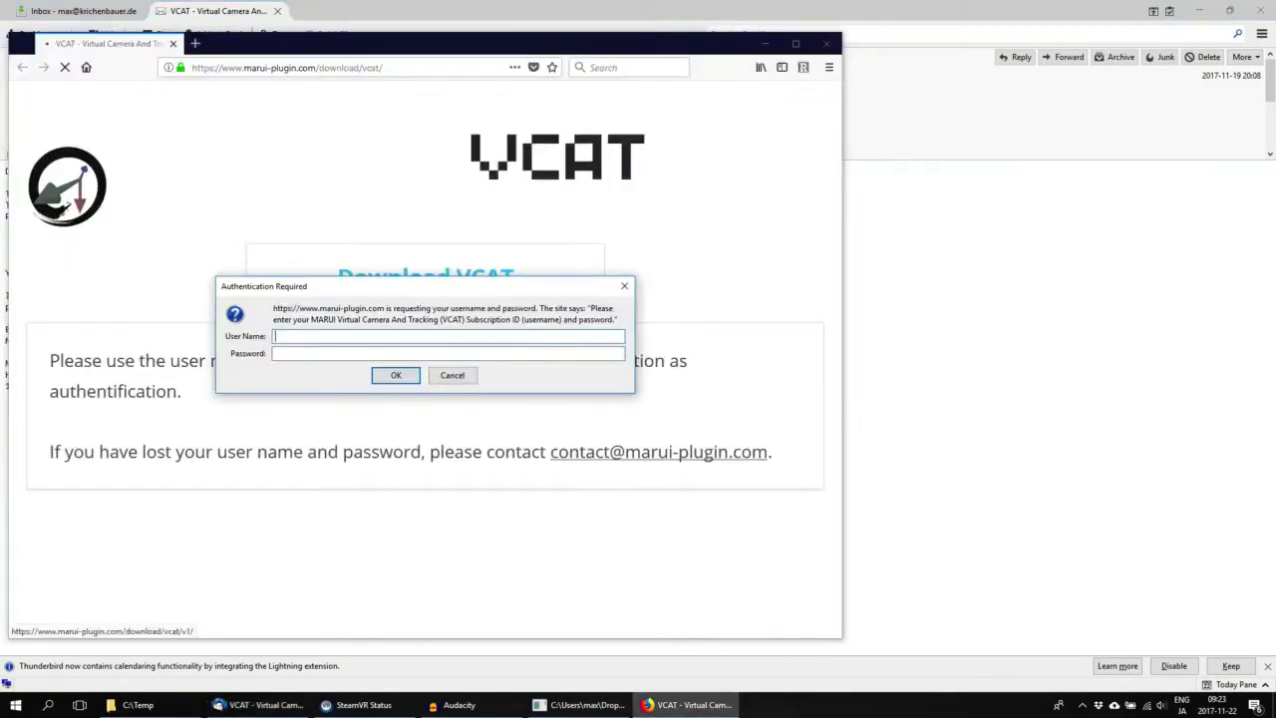
click(447, 353)
key(Return)
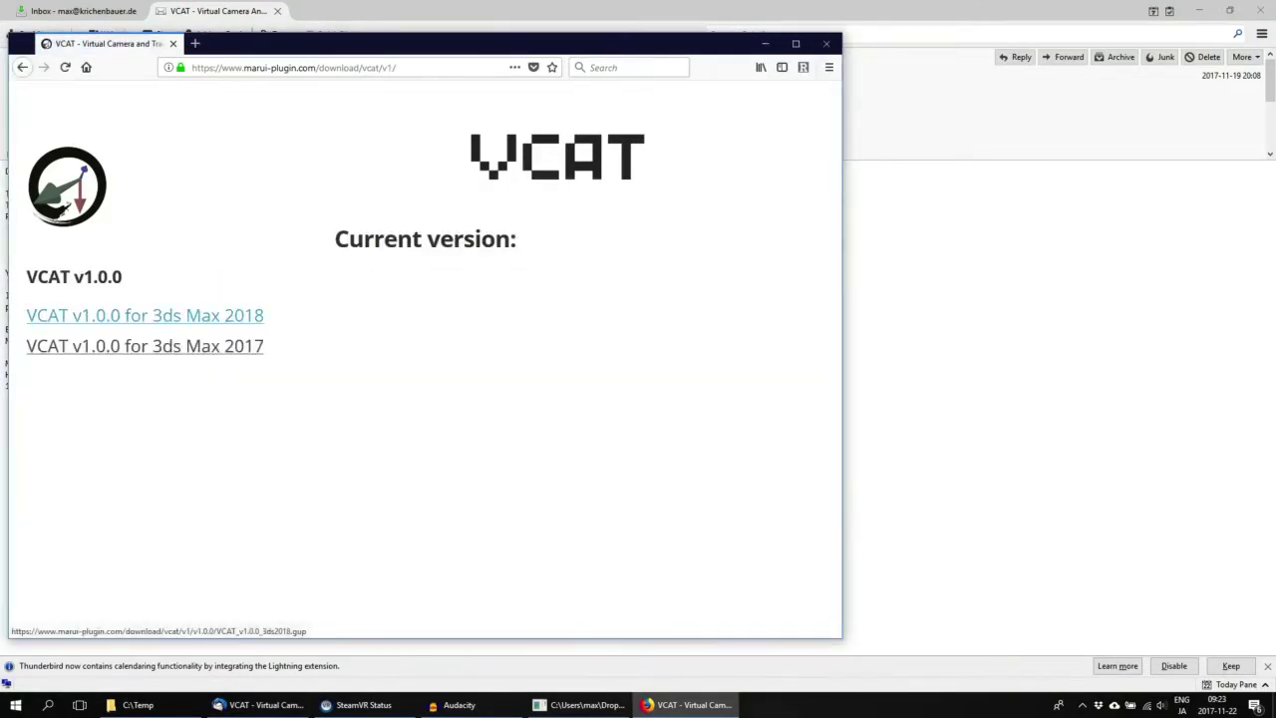
Step: Download VCAT v1.0.0 for 3ds Max 2018 and save VCAT_v1.0.0_3ds2018.gup into C:\Program Files\Autodesk\3ds Max 2018\Plugins
click(144, 315)
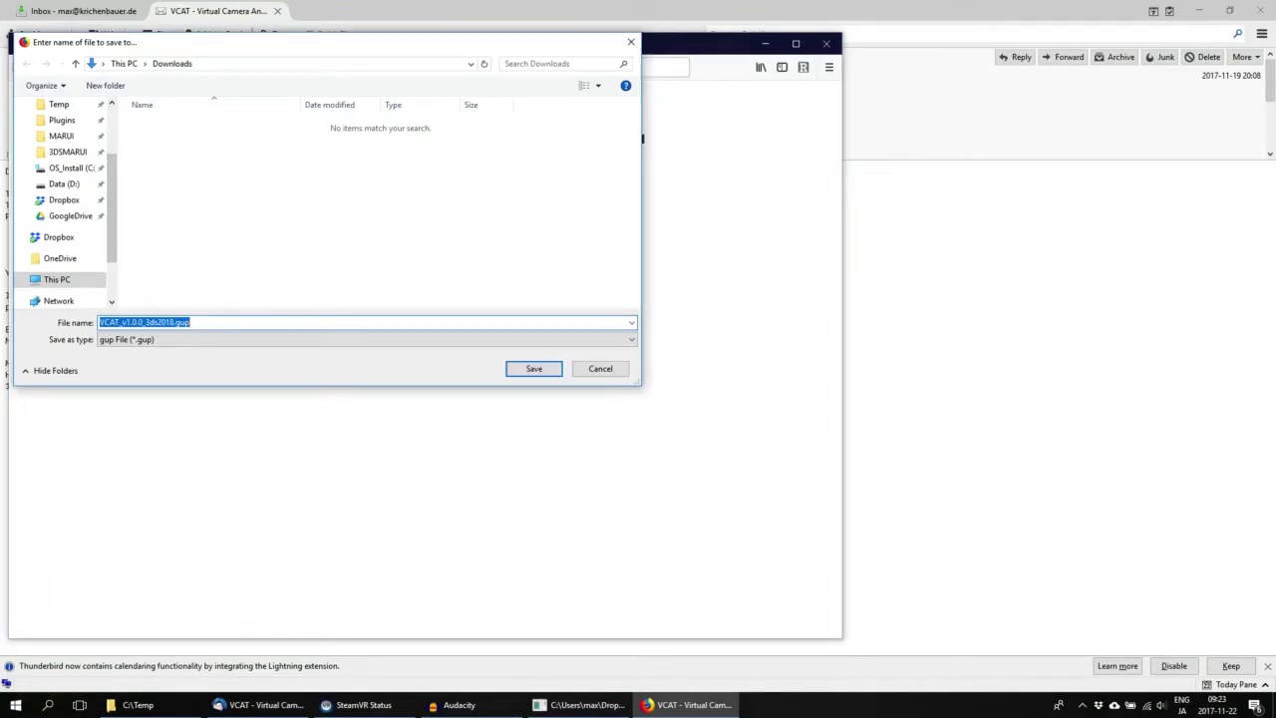
click(62, 120)
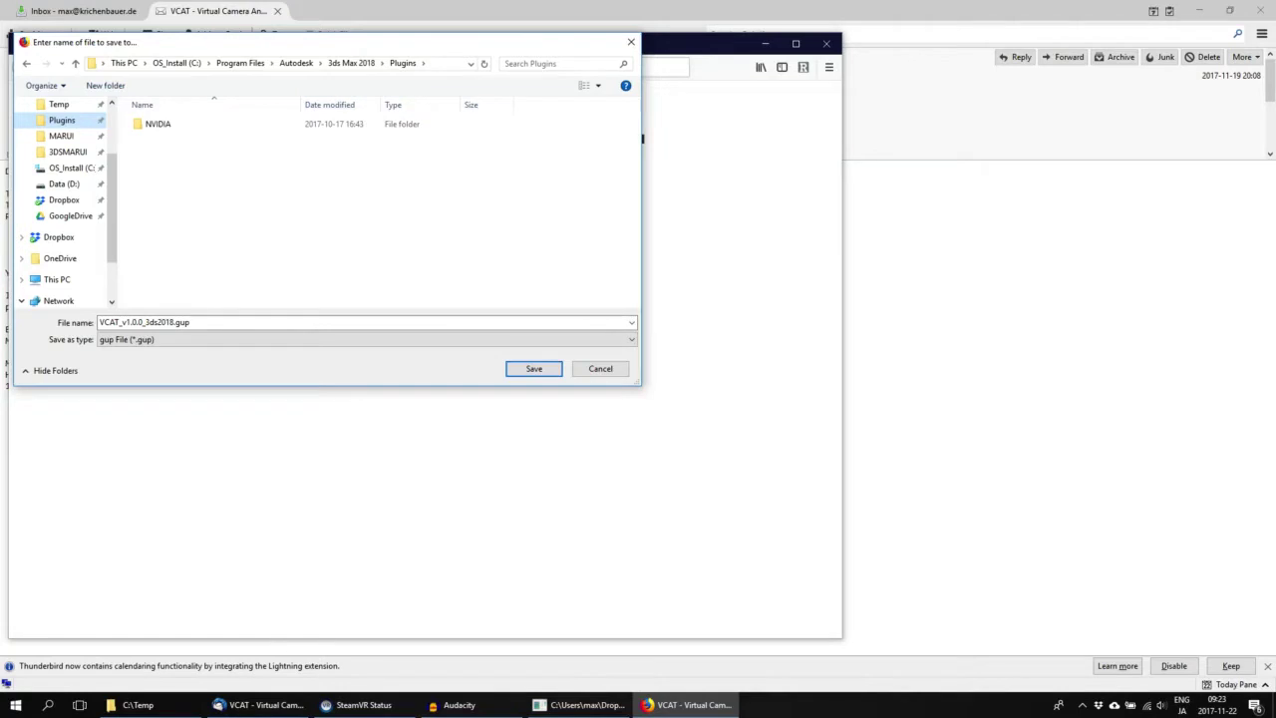
click(446, 62)
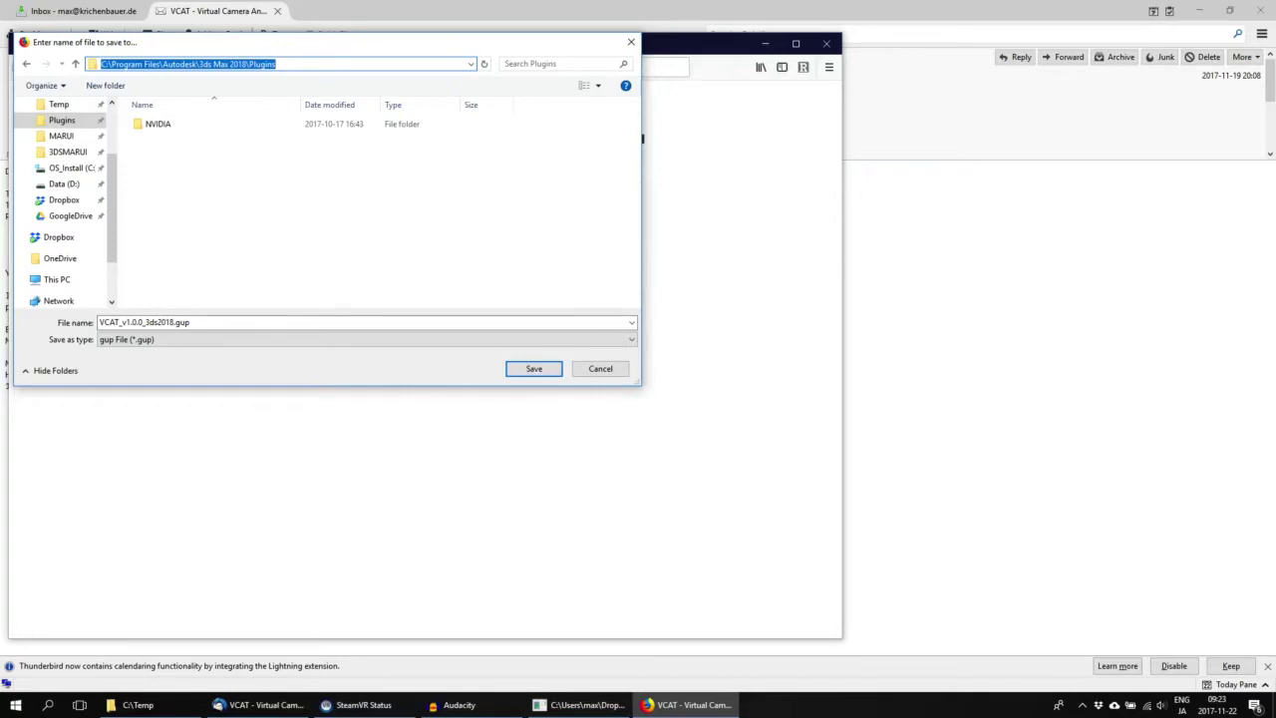
click(533, 368)
Step: Launch 3ds Max 2018 and check which commands the installed VCAT plug-in offers
click(15, 705)
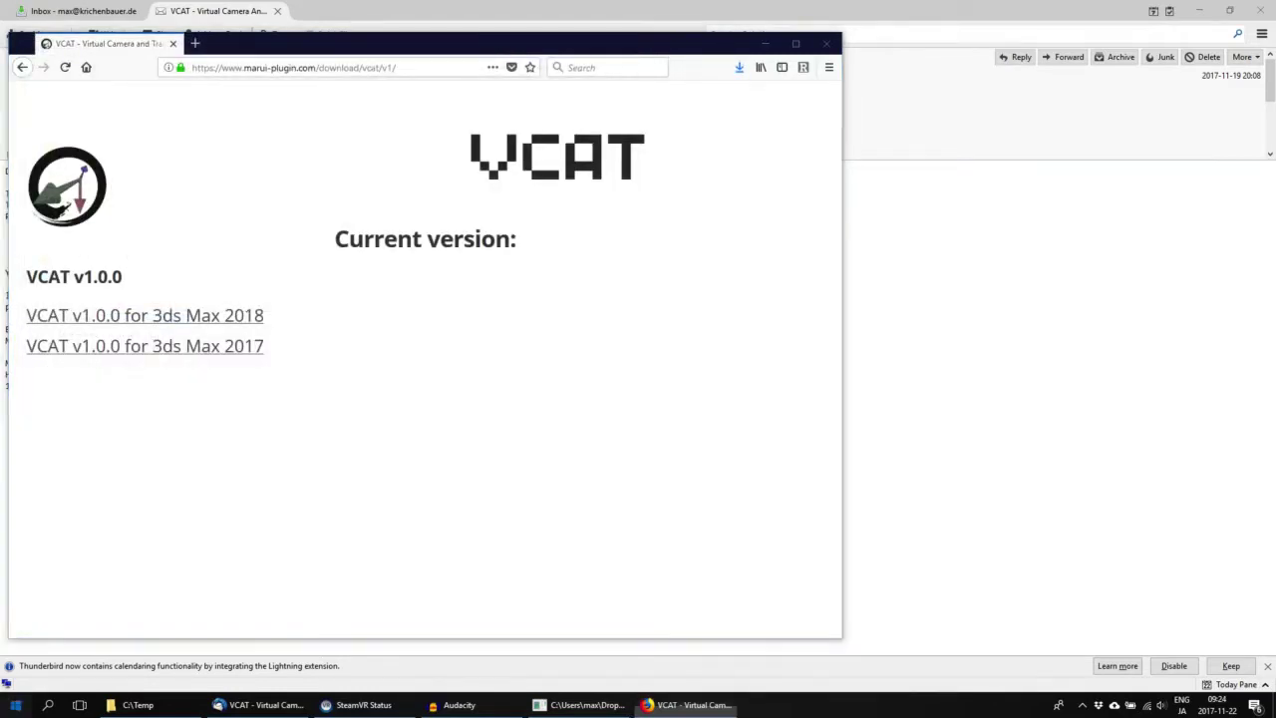
click(378, 371)
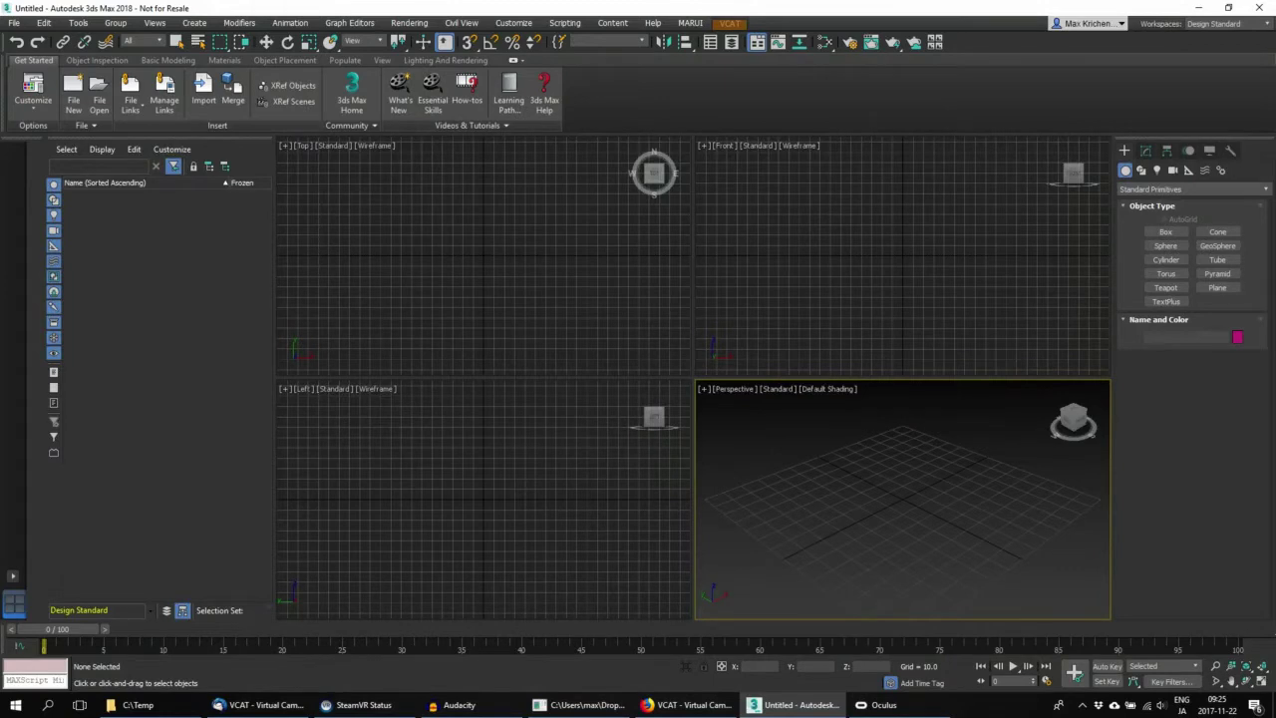
click(730, 22)
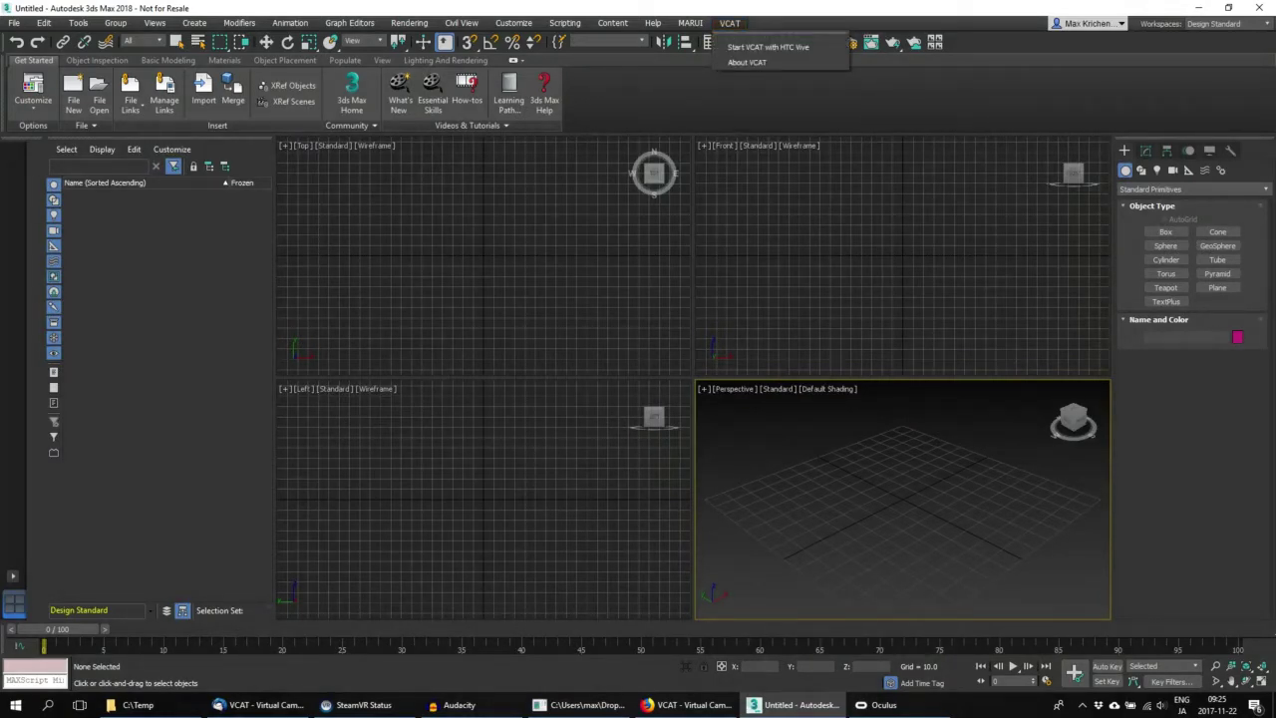
key(Escape)
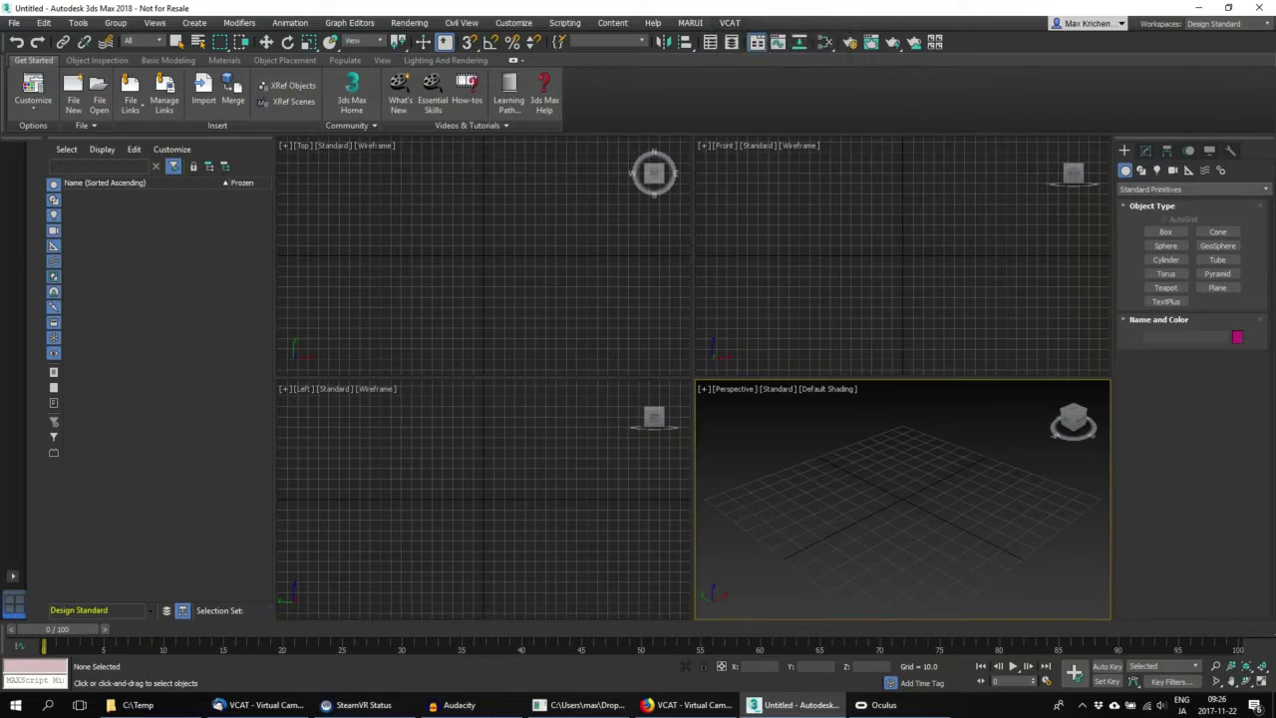
Step: Create two teapots side by side in the Perspective viewport
click(1165, 287)
drag(759, 466, 819, 490)
drag(963, 486, 1025, 470)
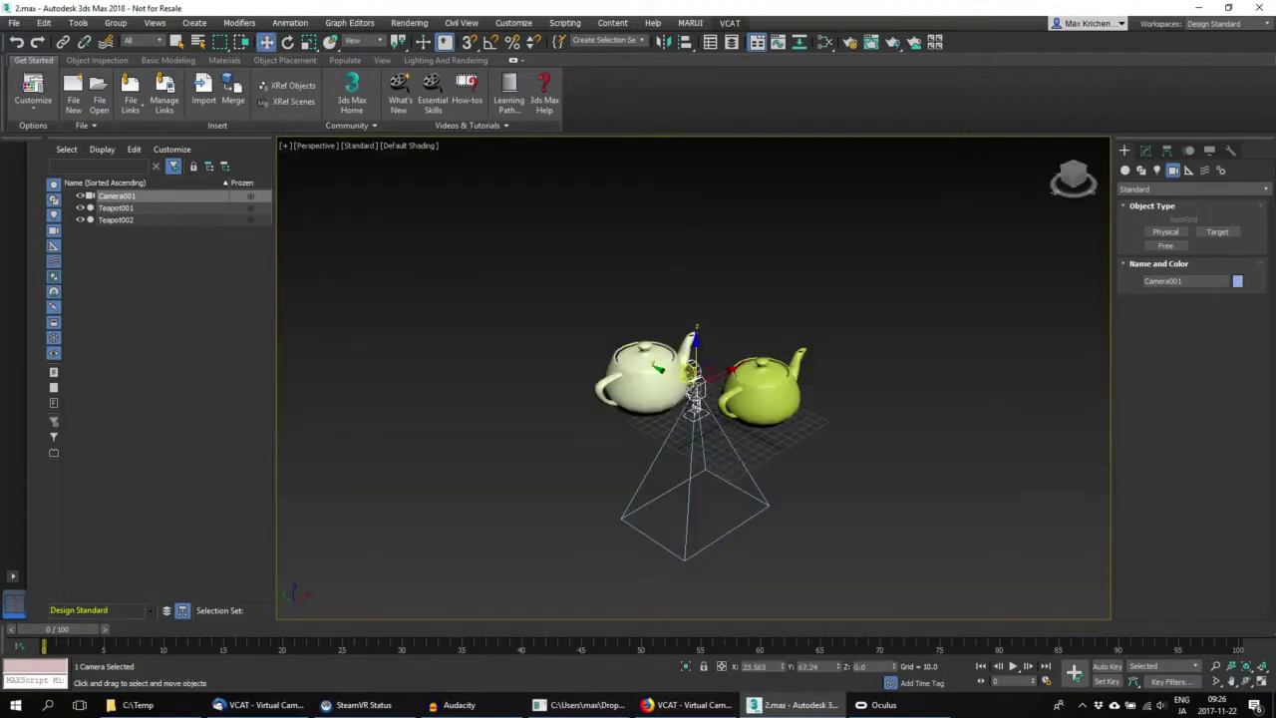
Step: Start VCAT with HTC Vive, activating the license with the subscriber ID and password from the license e-mail
click(730, 22)
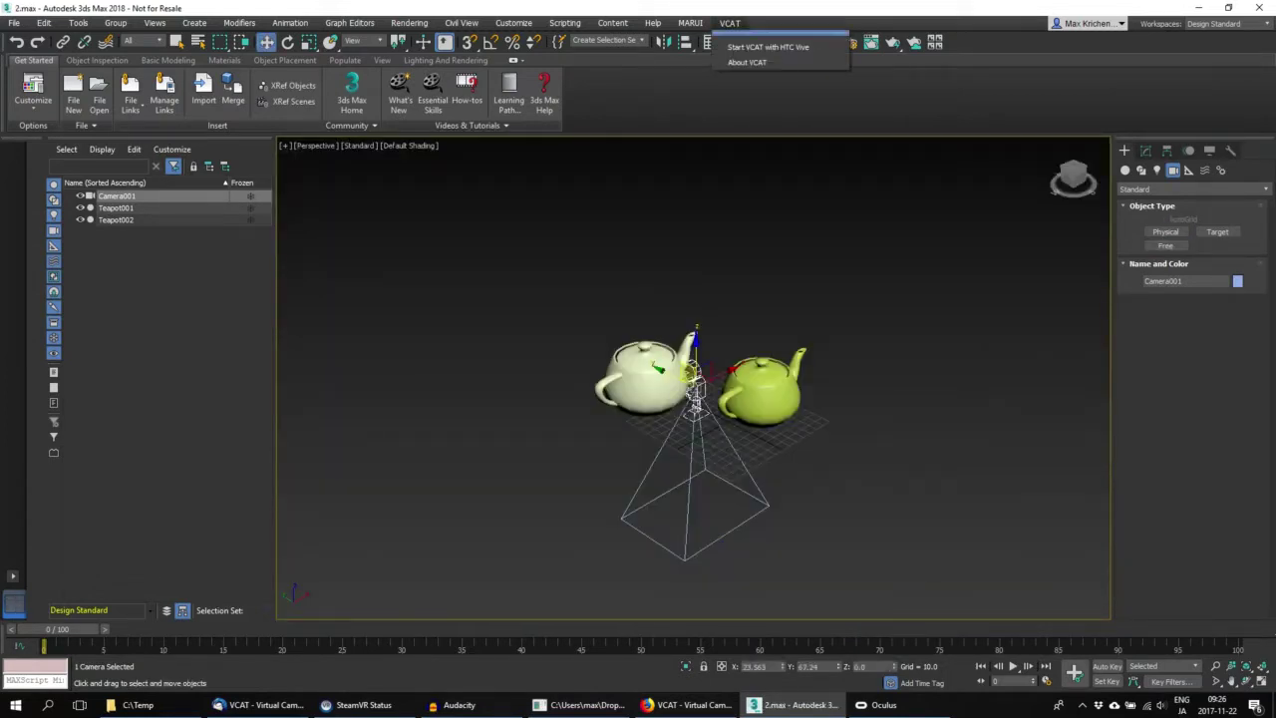
click(768, 47)
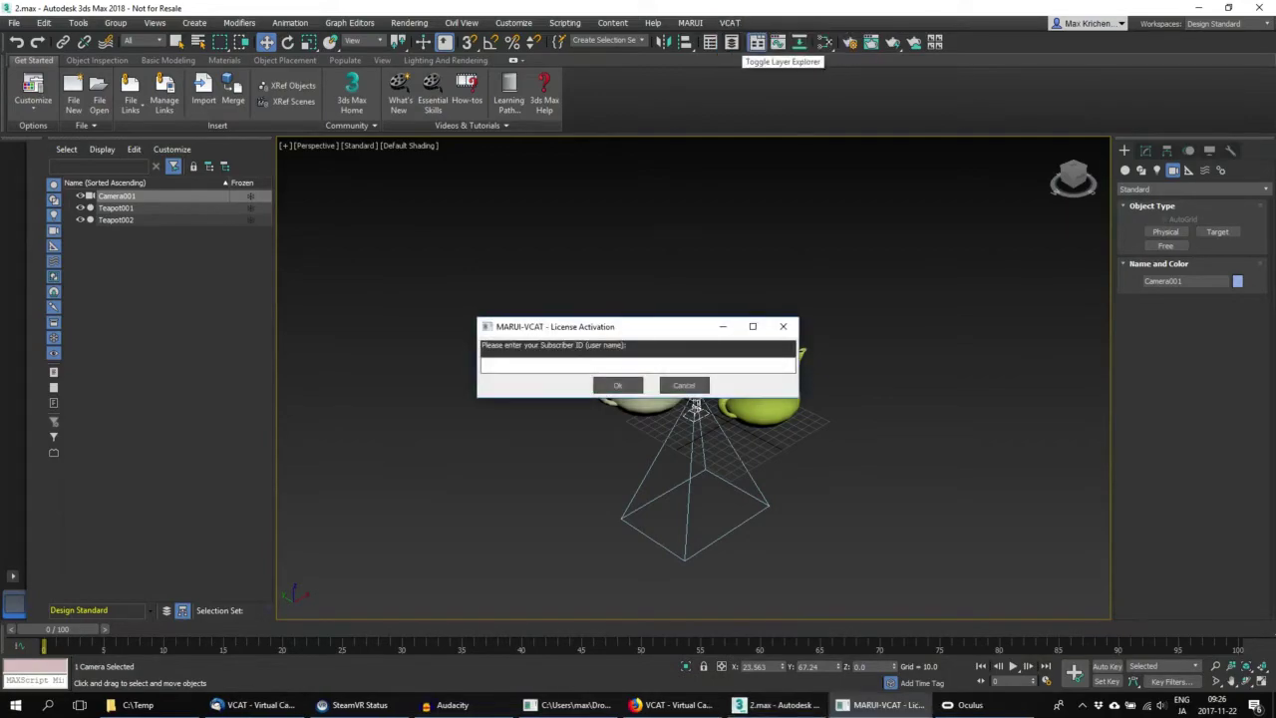
click(254, 705)
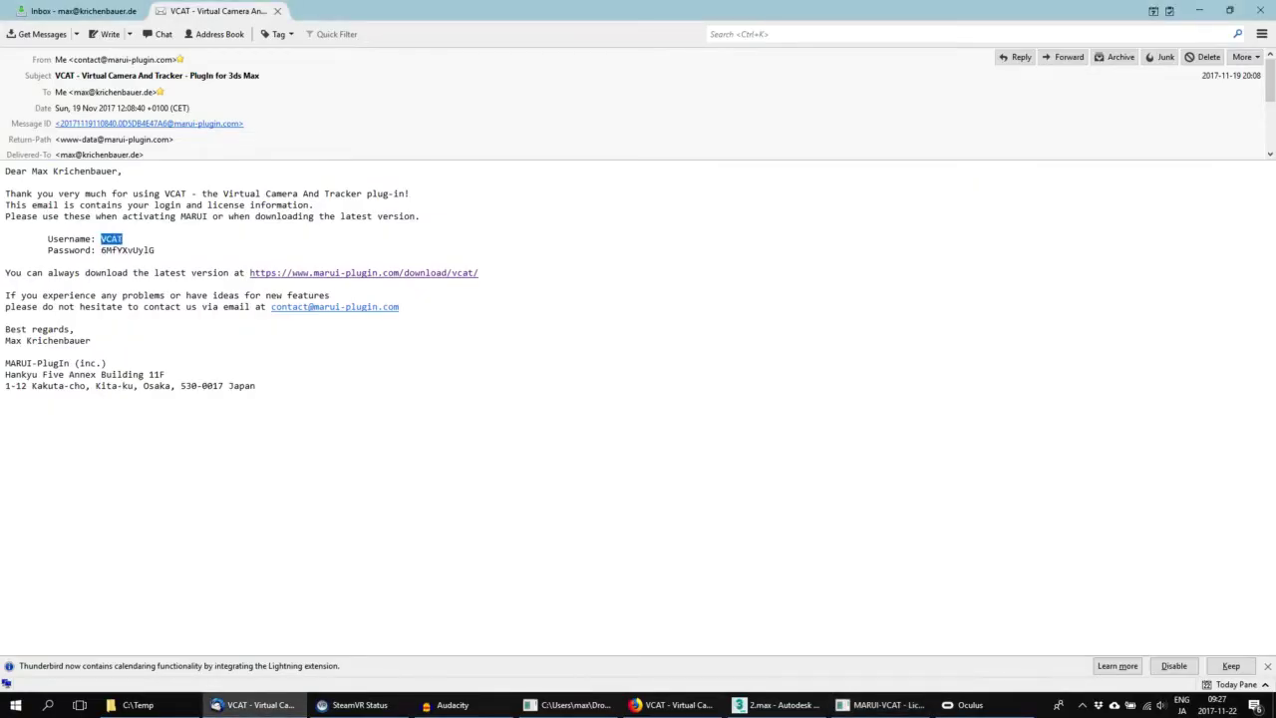
click(262, 705)
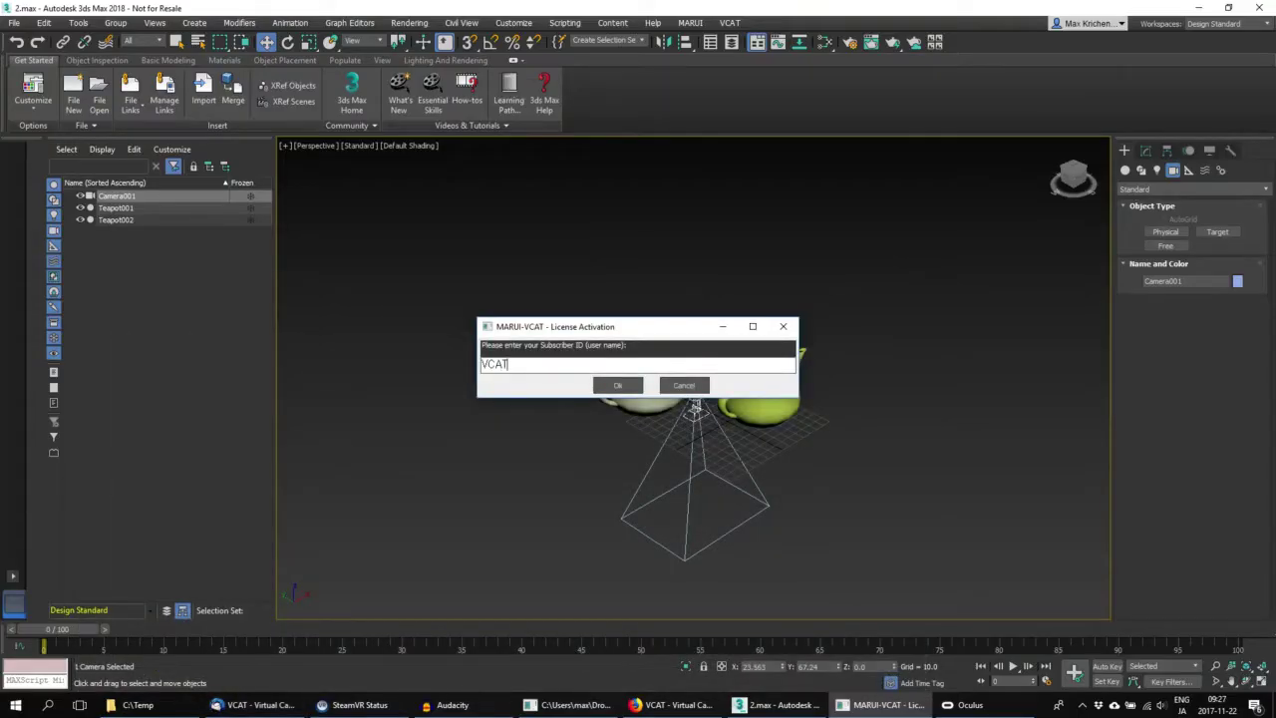
key(Return)
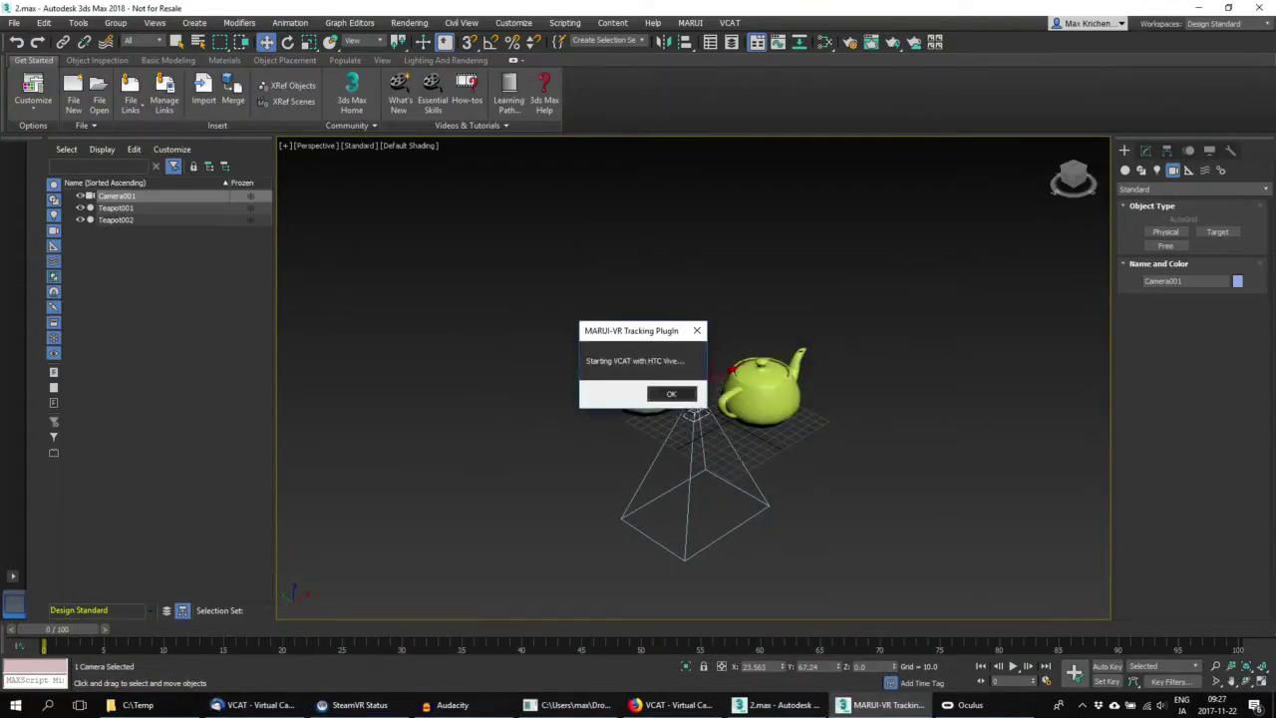
key(Return)
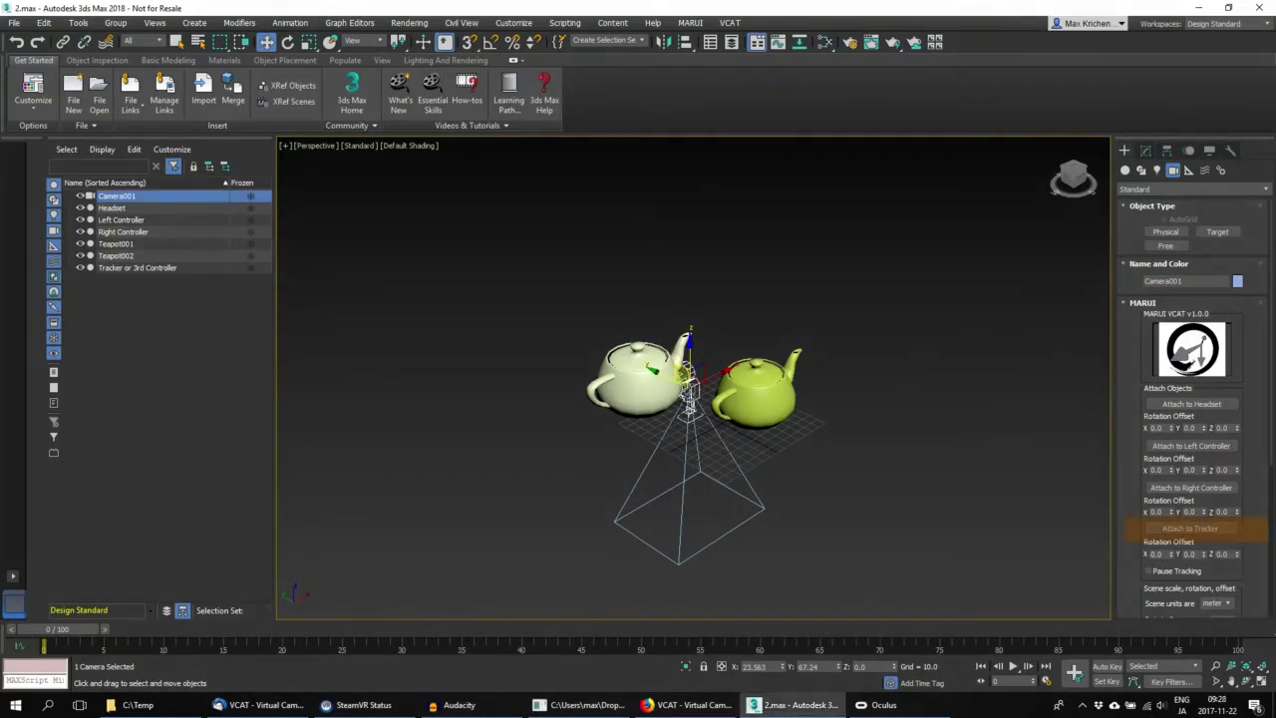
Step: Attach Camera001 to the Vive tracker and switch the Perspective viewport to the Camera001 view
click(117, 195)
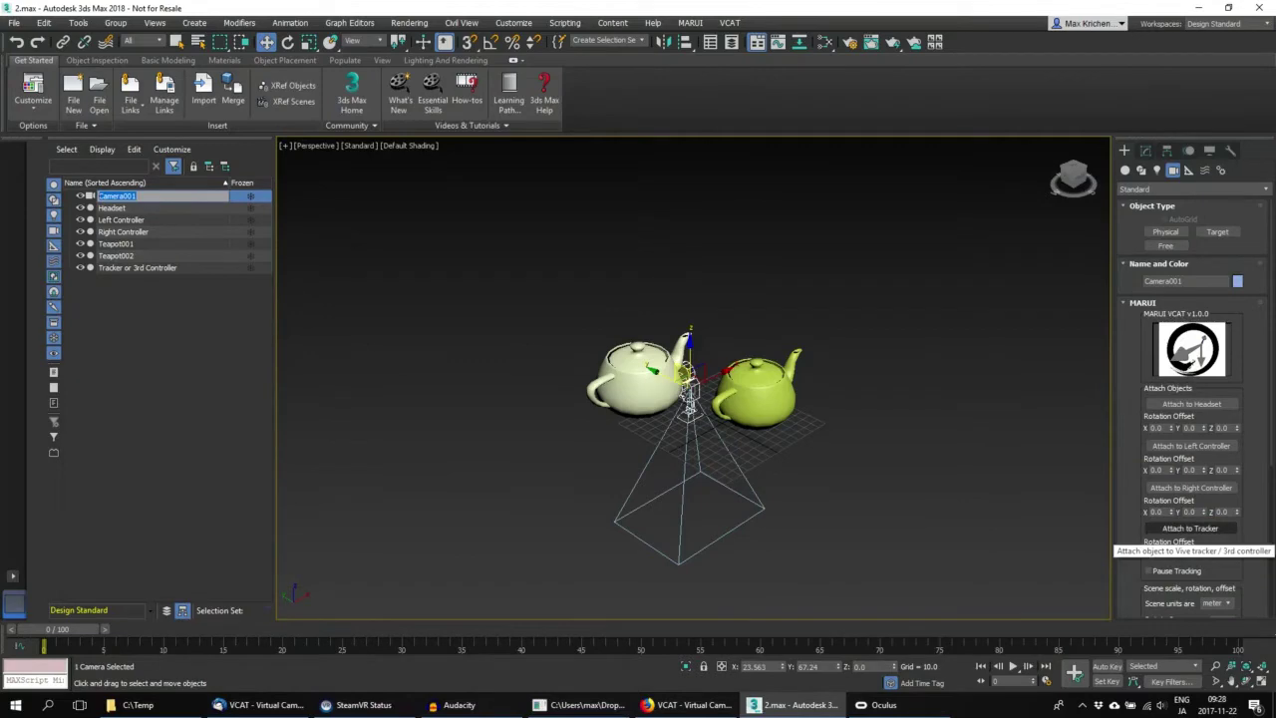
click(1190, 529)
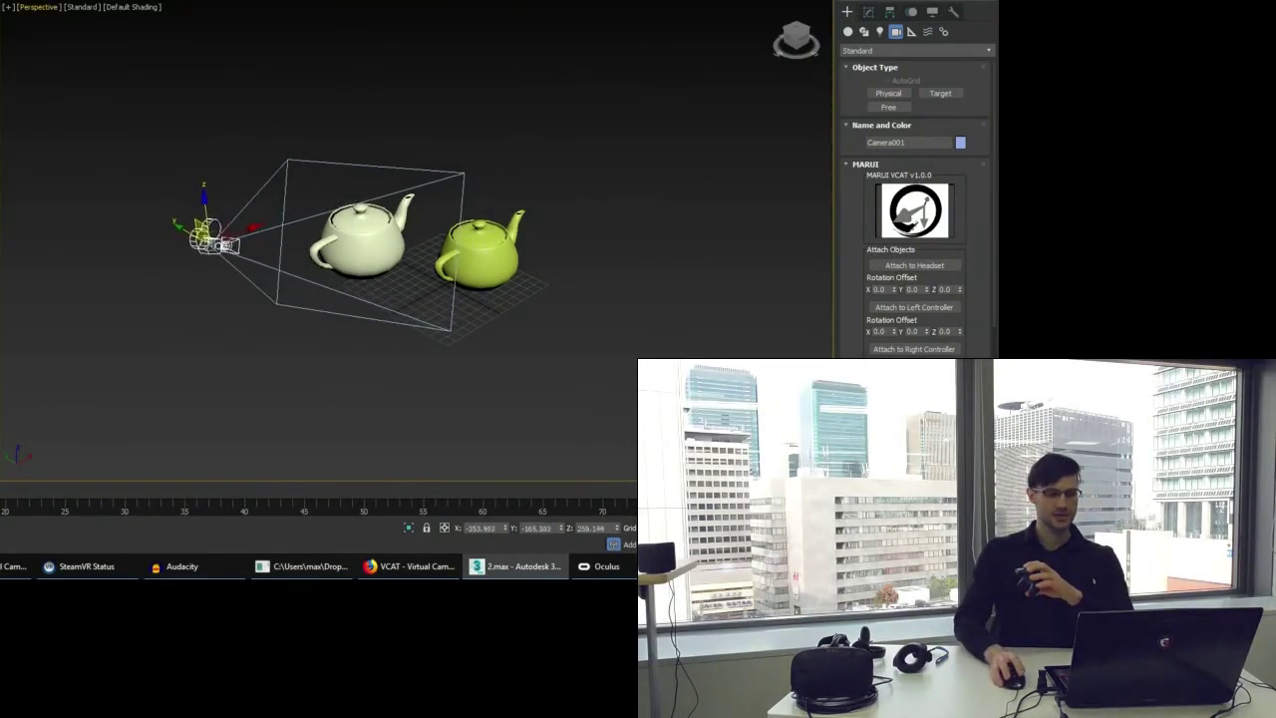
click(38, 7)
mouse_move(79, 20)
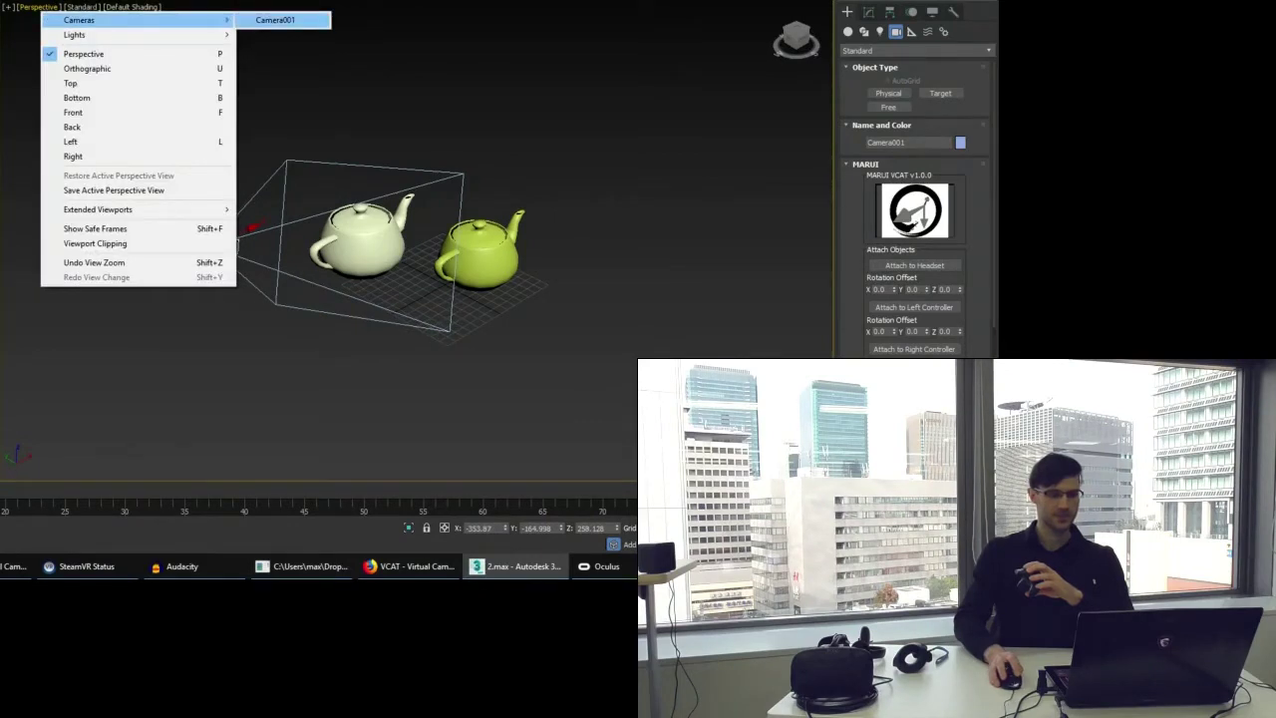
click(275, 20)
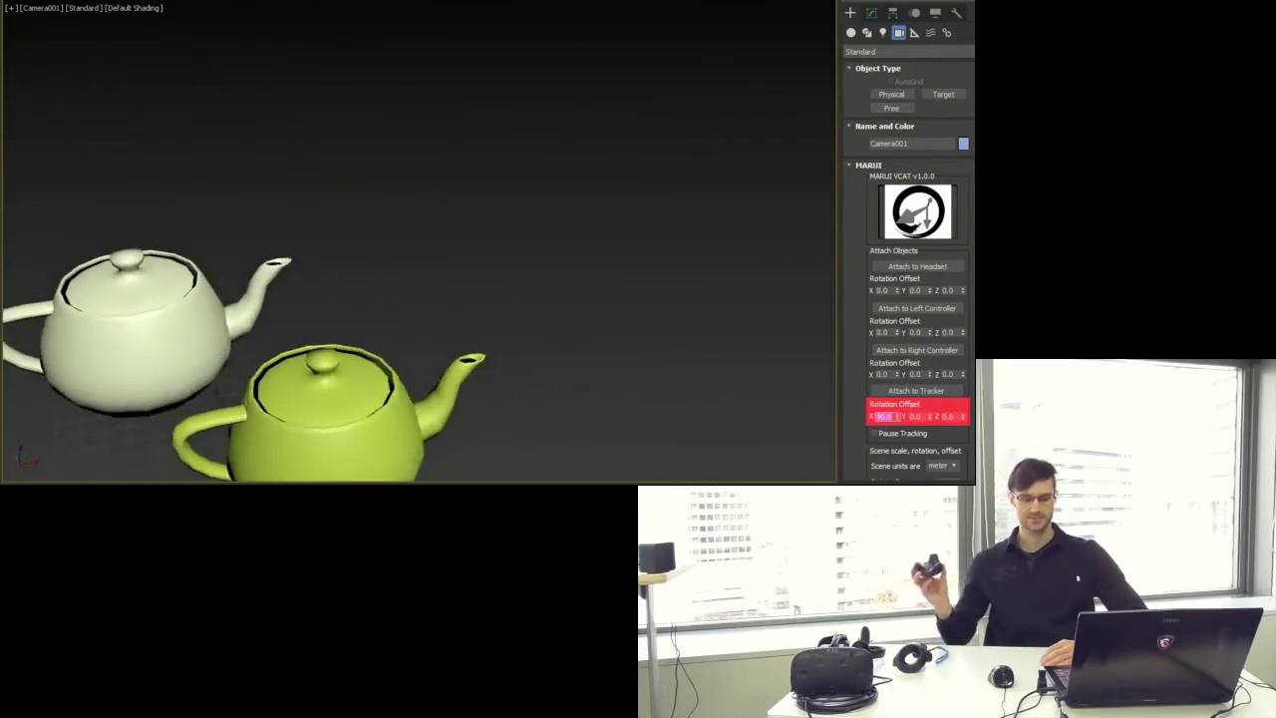
Step: Set the tracker's rotation offset to 90 on X and 180 on Z
text(90)
key(Return)
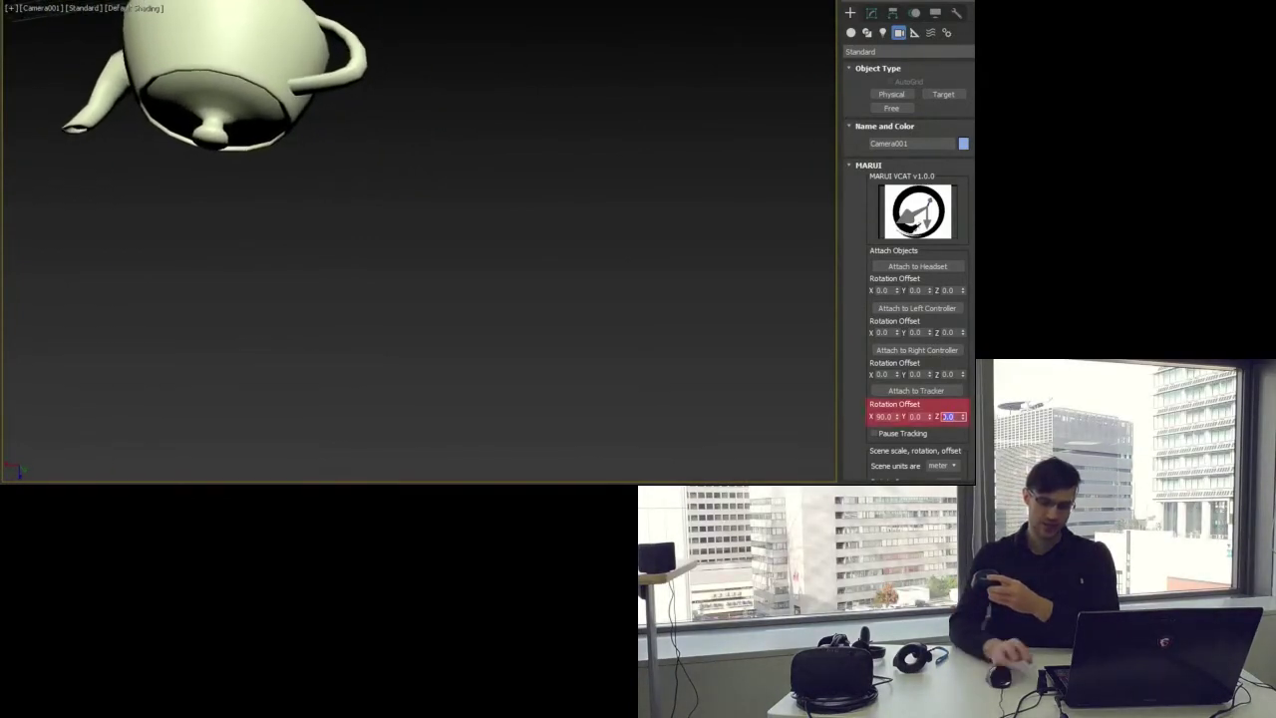
text(180)
key(Return)
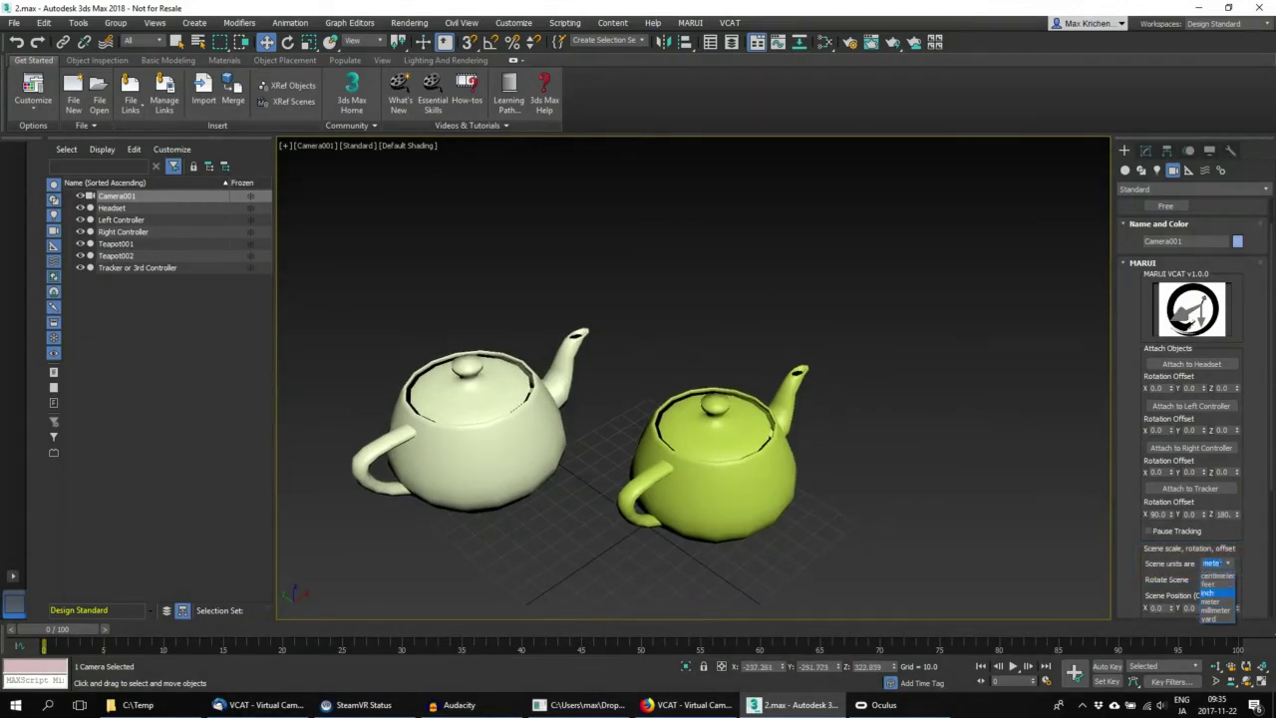
Step: Set the VCAT scene units to yard
click(1209, 584)
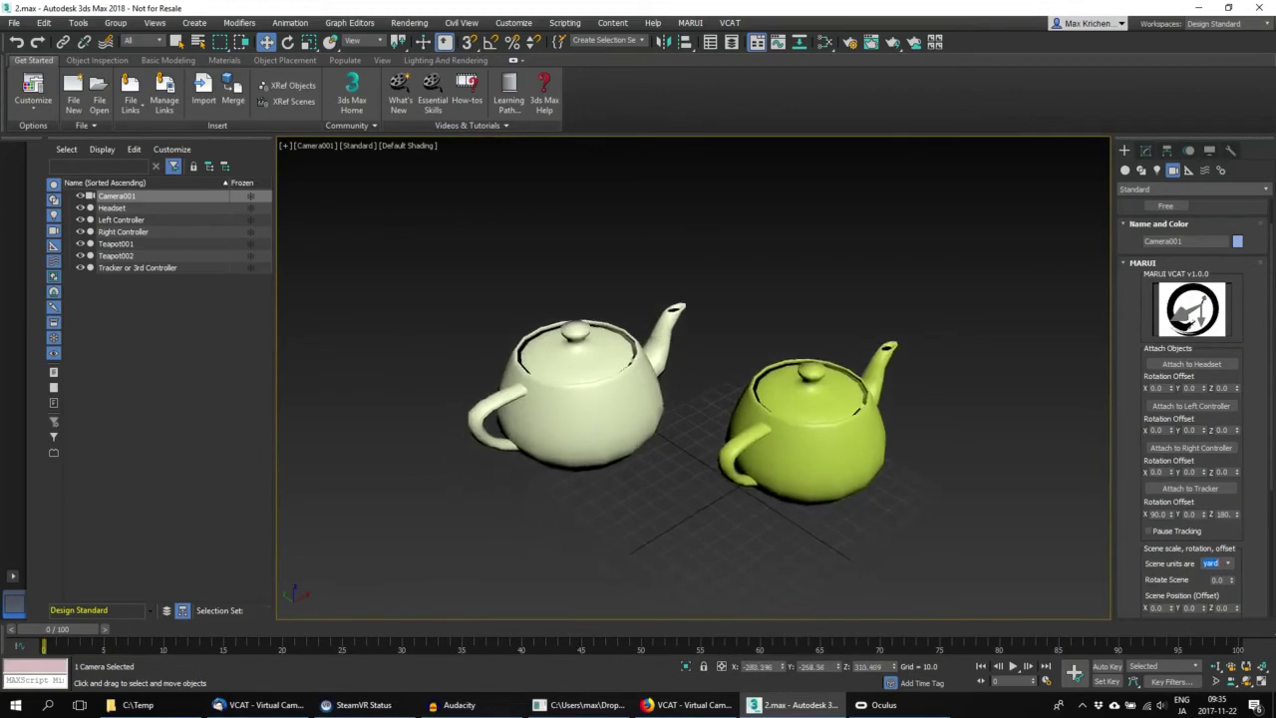
key(Tab)
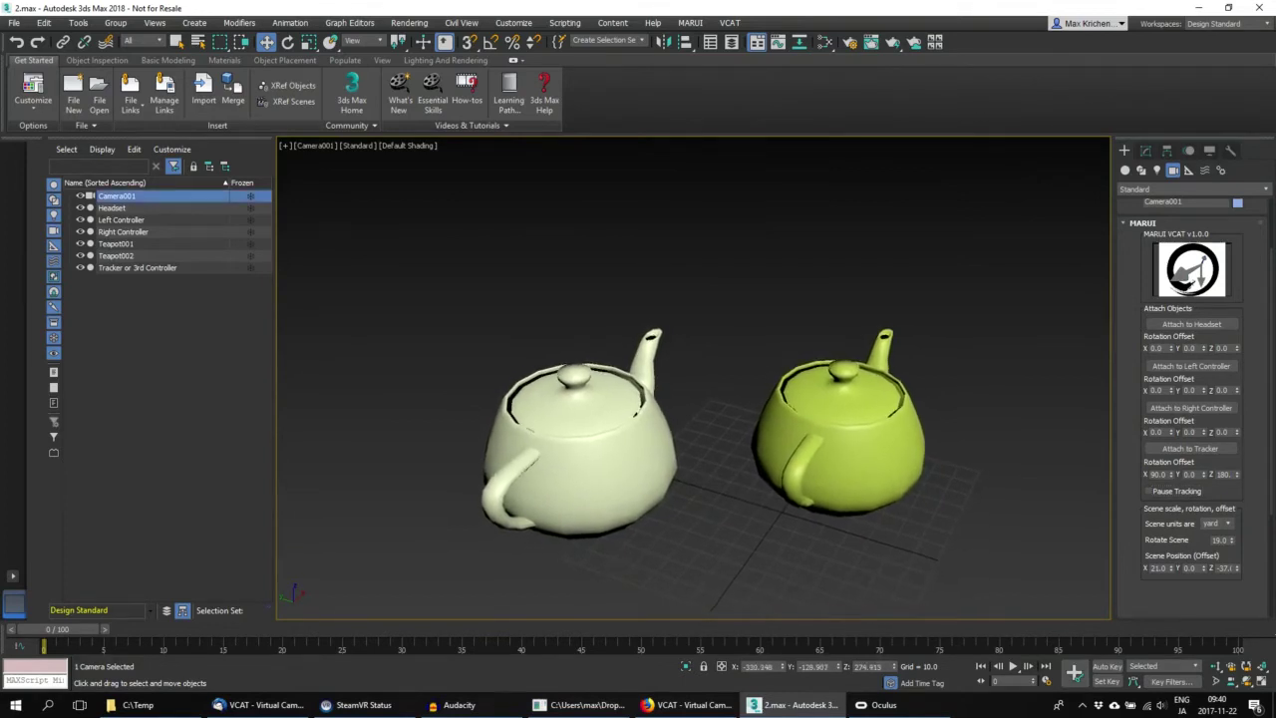
Step: Turn on Auto Key and record the tracked movement of Camera001 as animation keys during playback
click(1106, 666)
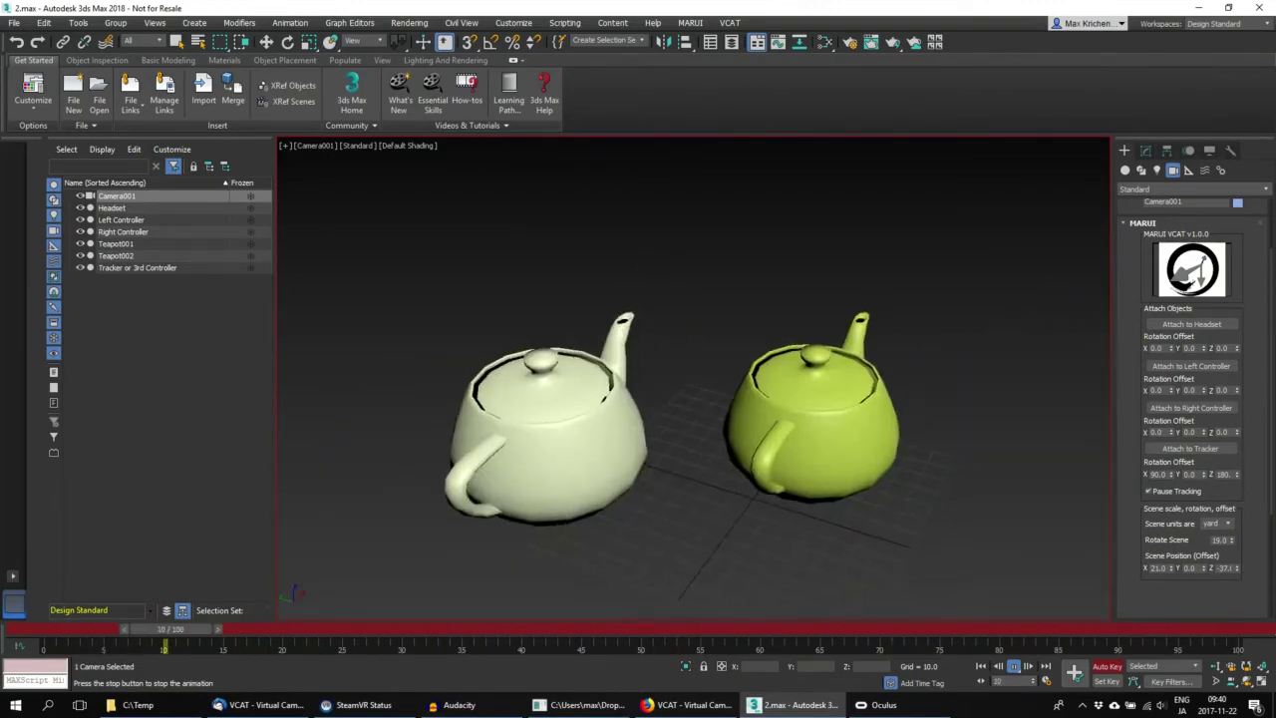
click(1045, 682)
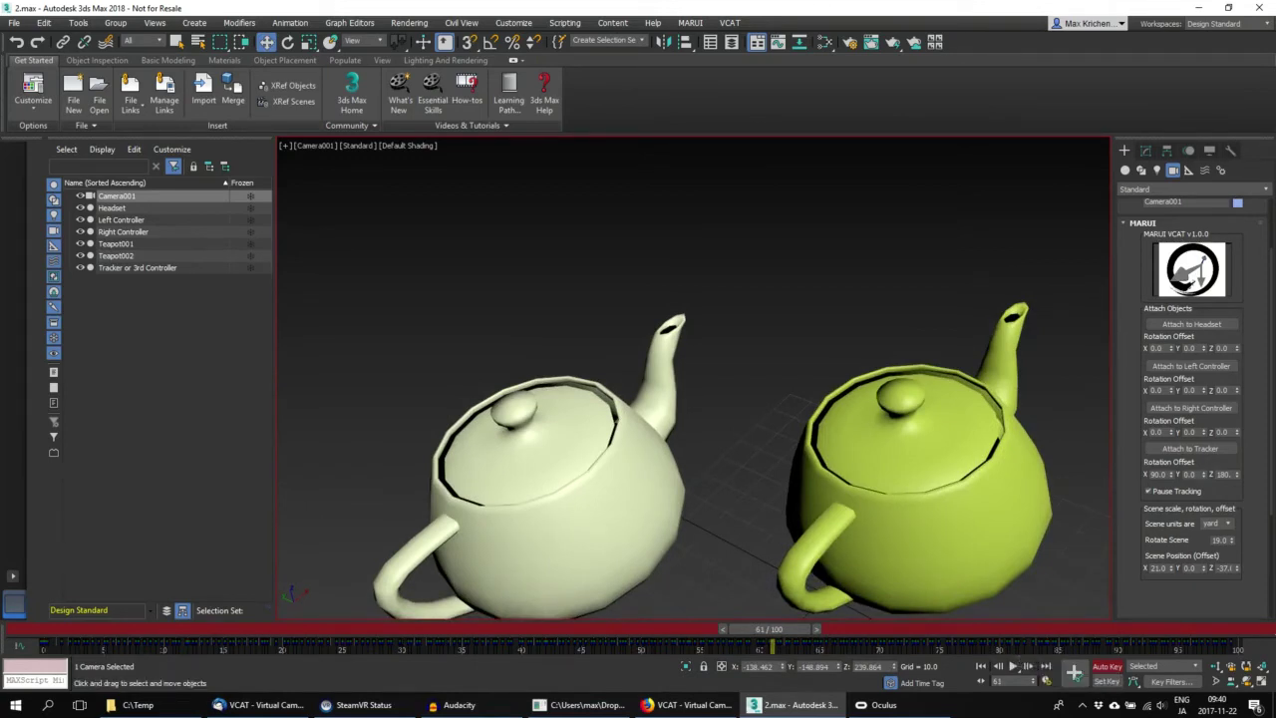
Step: Review the frame rate, playback and animation length settings in the time configuration, leaving them unchanged
click(1074, 669)
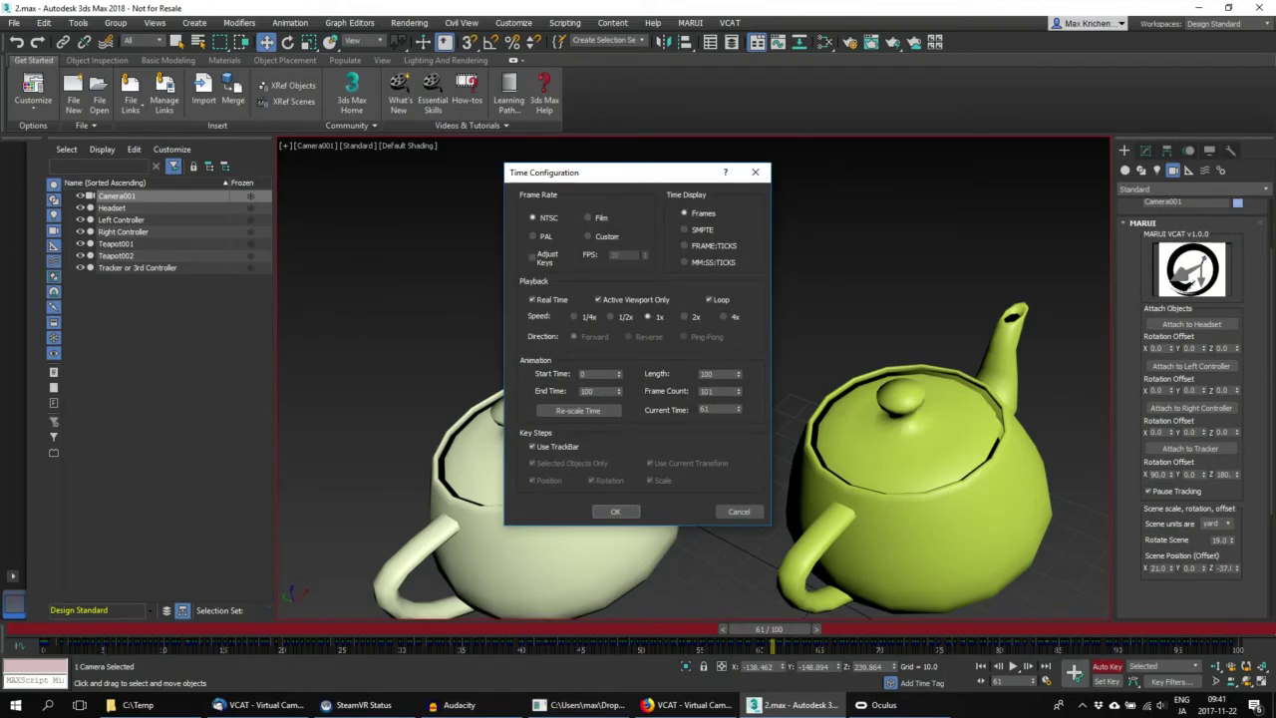
click(739, 511)
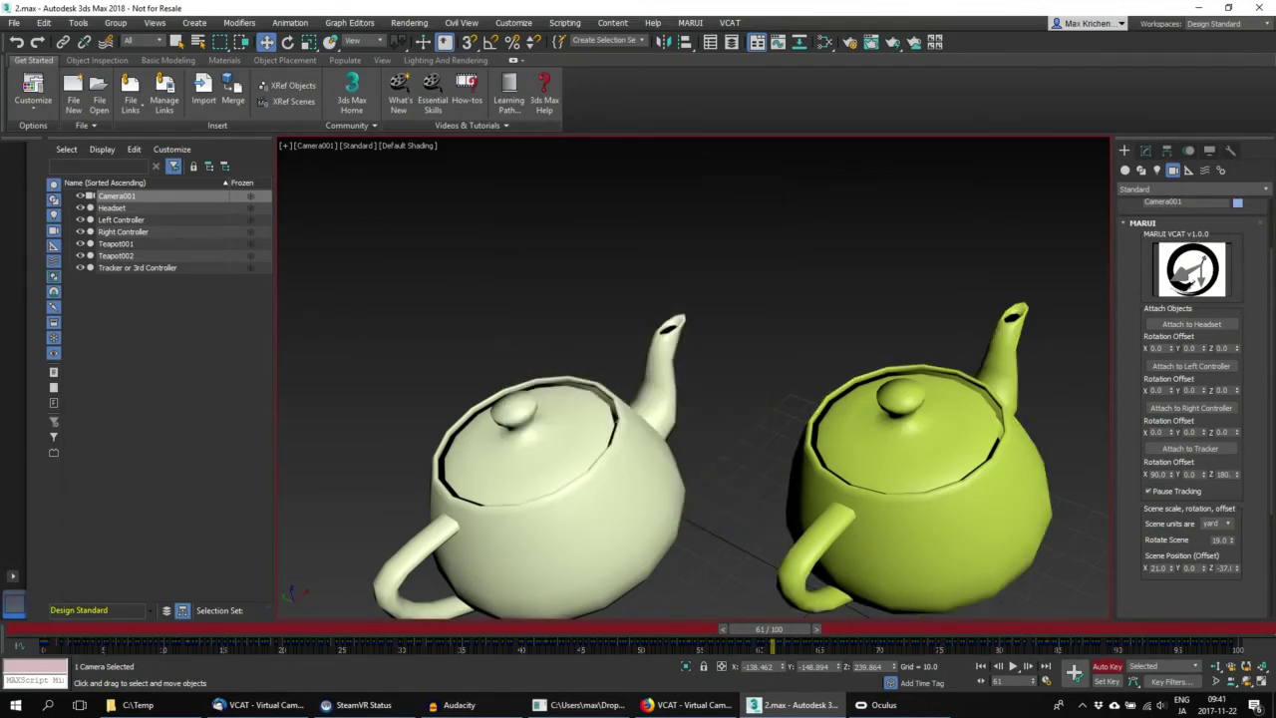